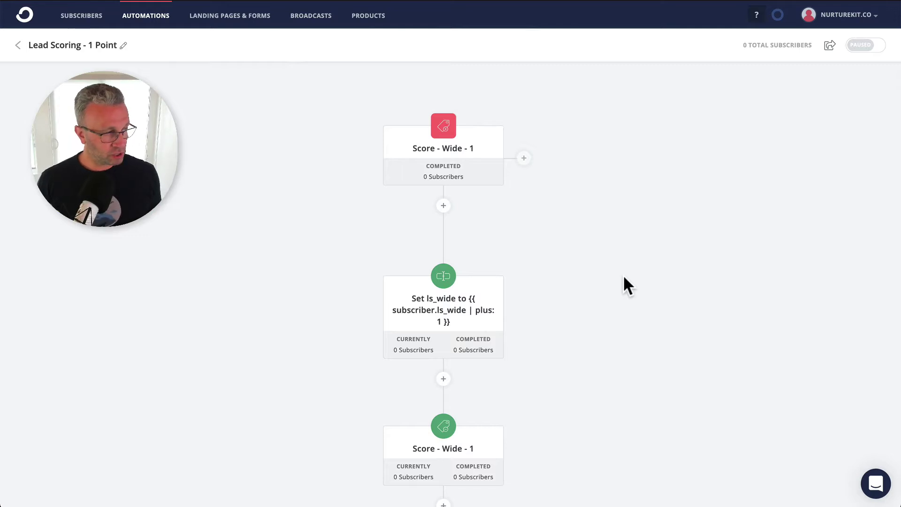
{"action": "scroll", "coordinate": [624, 277], "scroll_direction": "down", "scroll_amount": 2}
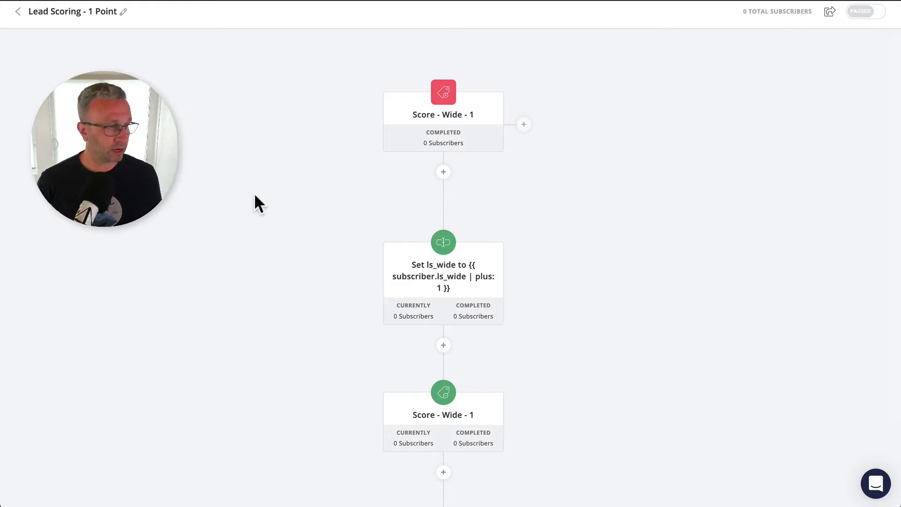
{"action": "mouse_move", "coordinate": [436, 126]}
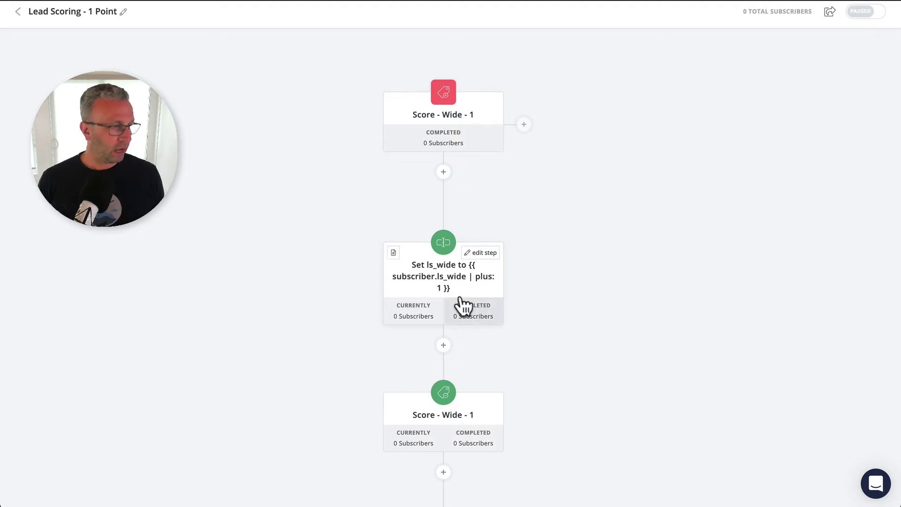
{"action": "scroll", "coordinate": [458, 305], "scroll_direction": "down", "scroll_amount": 2}
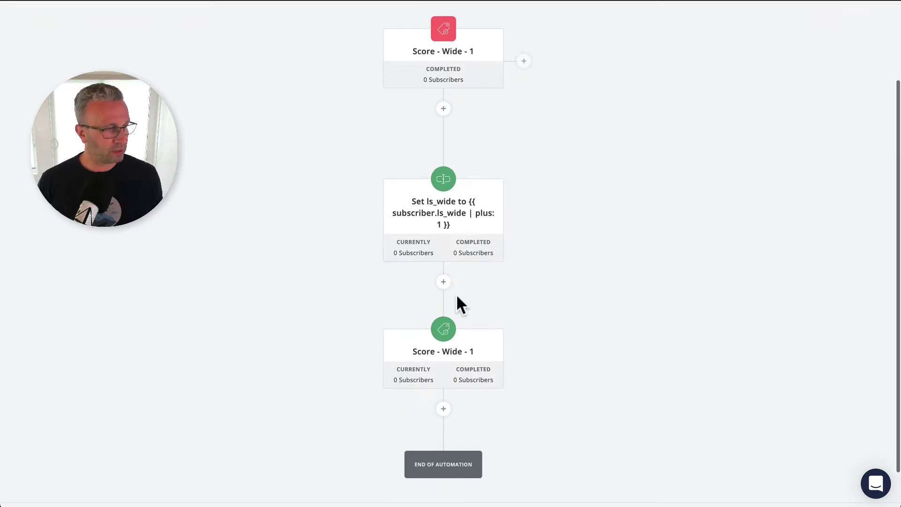
Inspect the Set ls_wide value, highlighting subscriber.ls_wide and plus: 1, then close it unchanged.
{"action": "left_click", "coordinate": [451, 226]}
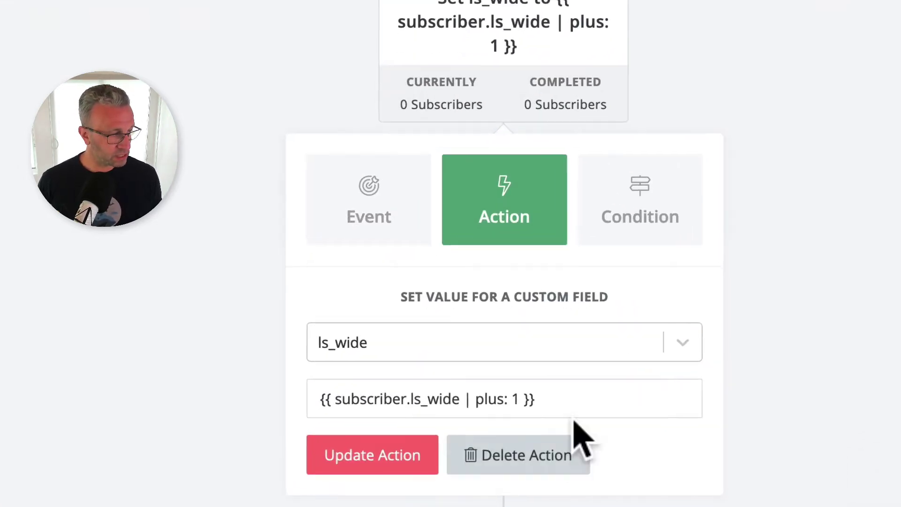
{"action": "triple_click", "coordinate": [323, 402]}
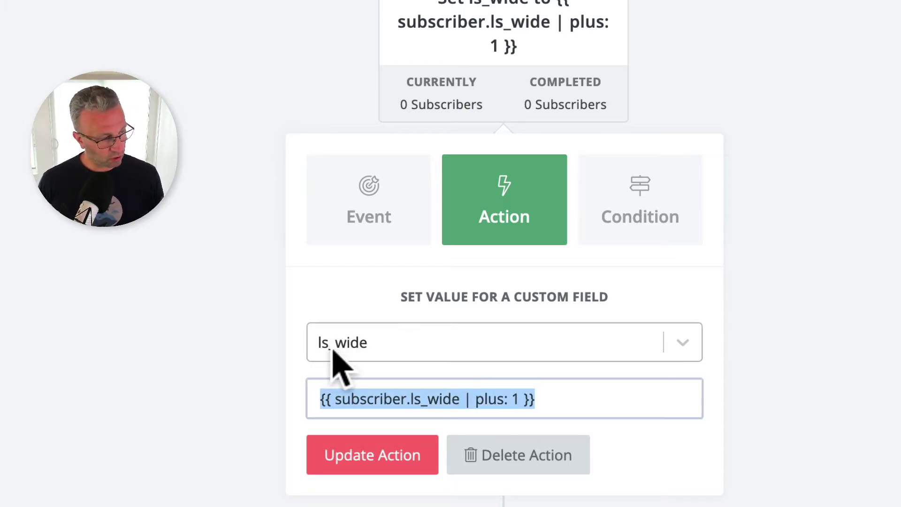
{"action": "left_click", "coordinate": [530, 401]}
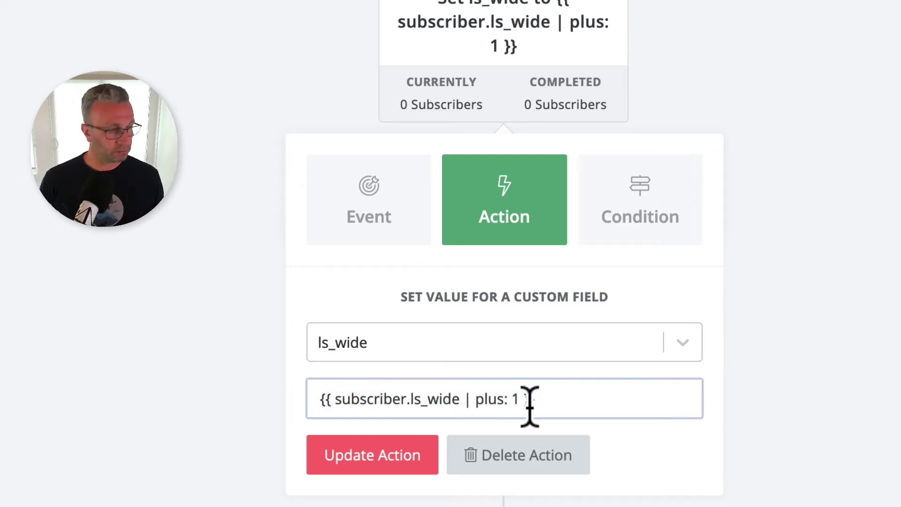
{"action": "left_click_drag", "start_coordinate": [459, 398], "coordinate": [331, 402]}
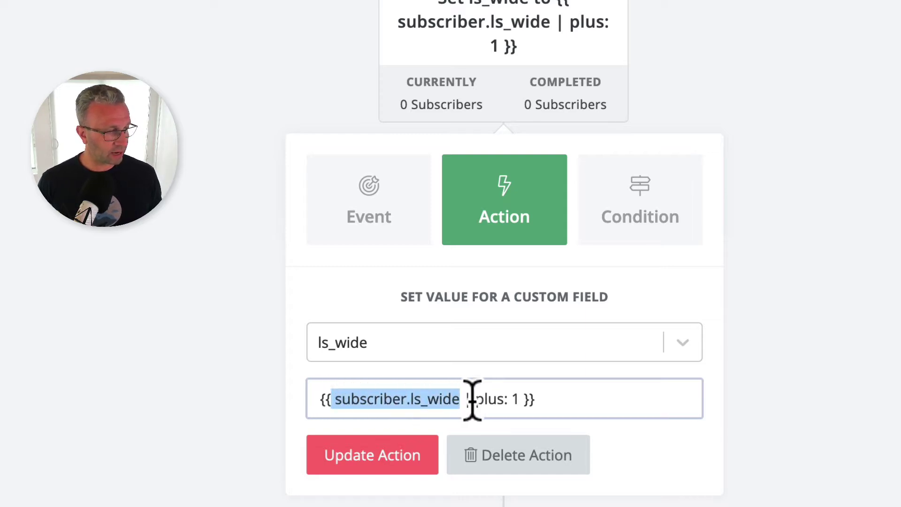
{"action": "left_click_drag", "start_coordinate": [475, 400], "coordinate": [523, 401]}
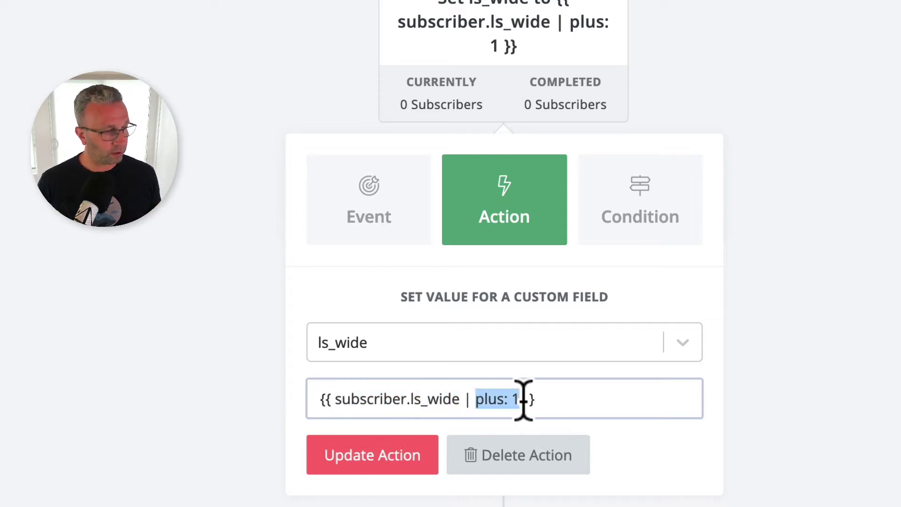
{"action": "left_click", "coordinate": [608, 402]}
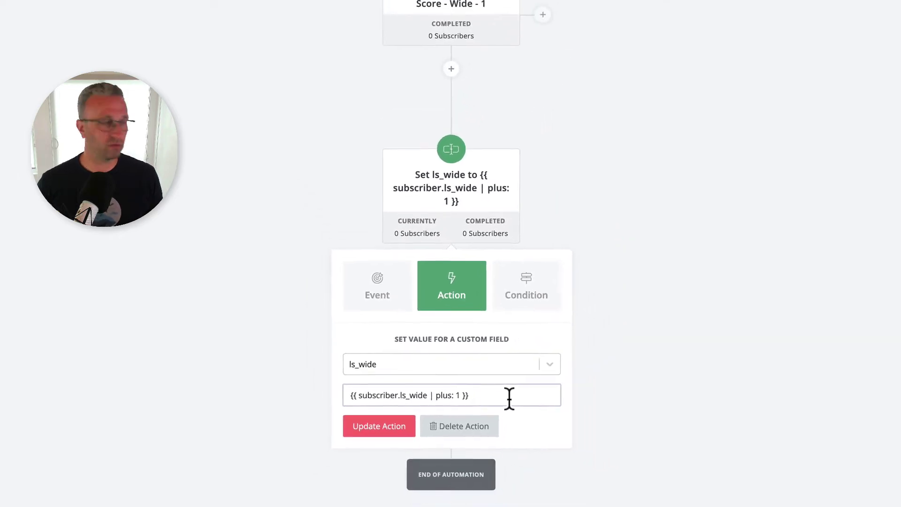
{"action": "left_click", "coordinate": [701, 461]}
Return to Automations and open the Init: Trial Progress - Notification & Outreach automation.
{"action": "mouse_move", "coordinate": [436, 347]}
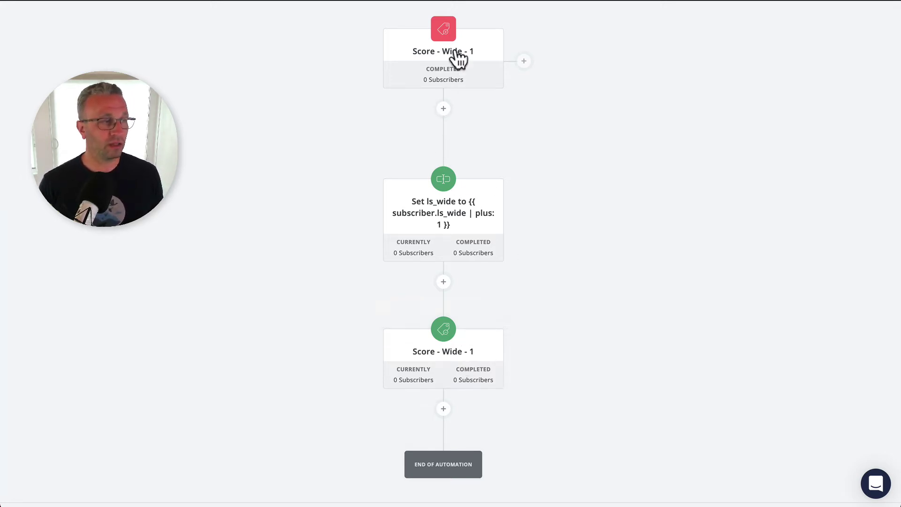
{"action": "mouse_move", "coordinate": [459, 55]}
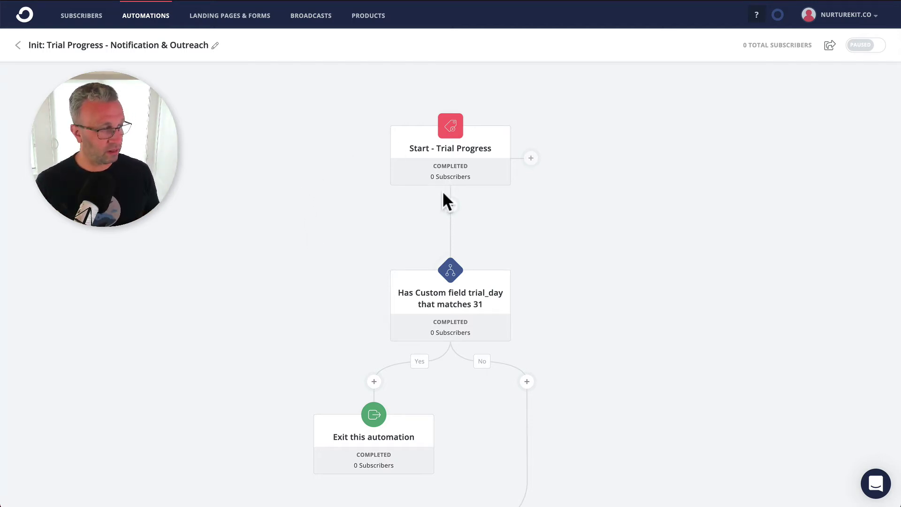
{"action": "mouse_move", "coordinate": [419, 160]}
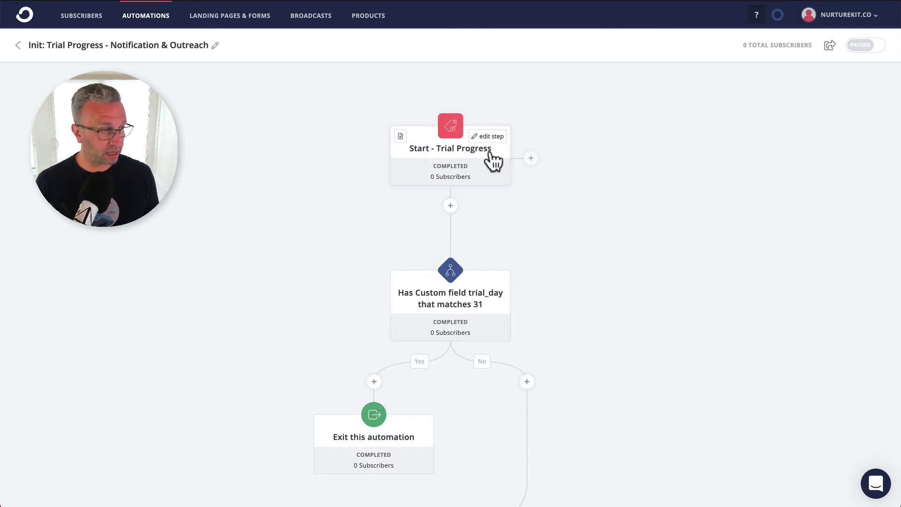
{"action": "scroll", "coordinate": [576, 327], "scroll_direction": "down", "scroll_amount": 3}
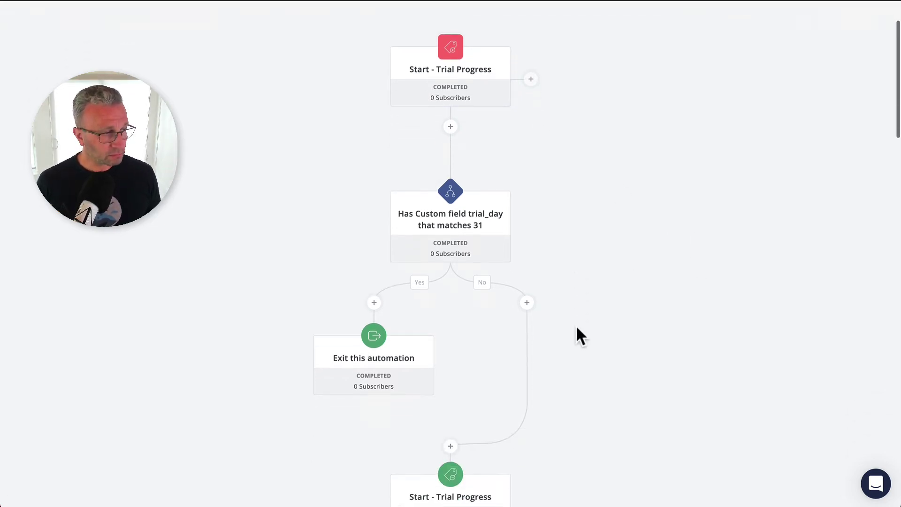
{"action": "mouse_move", "coordinate": [471, 232]}
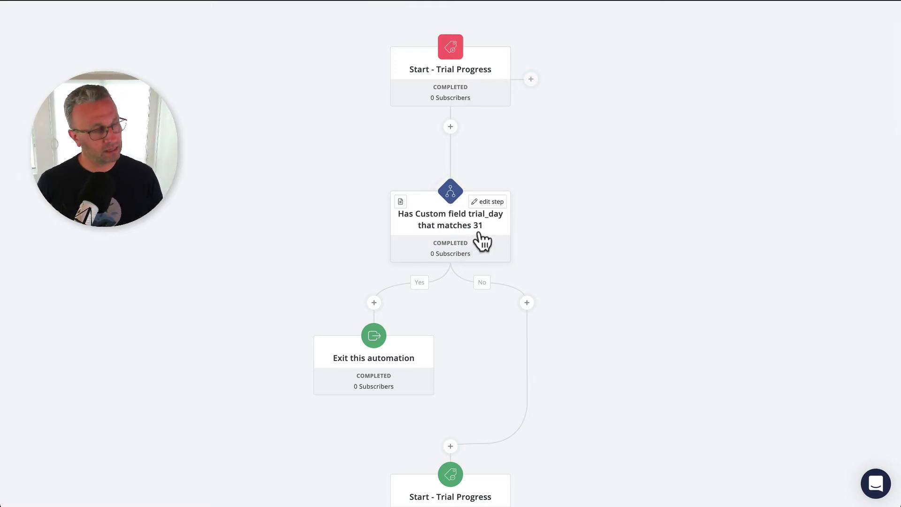
{"action": "scroll", "coordinate": [595, 450], "scroll_direction": "down", "scroll_amount": 6}
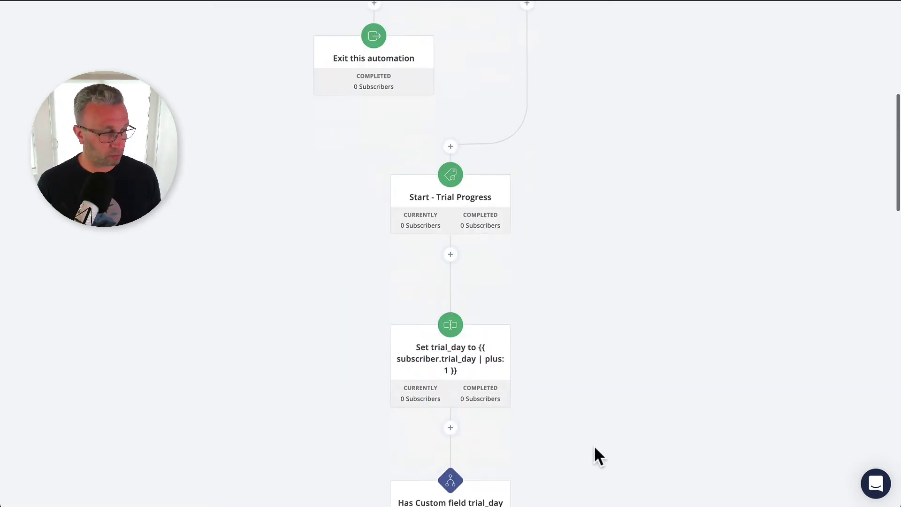
{"action": "mouse_move", "coordinate": [445, 195]}
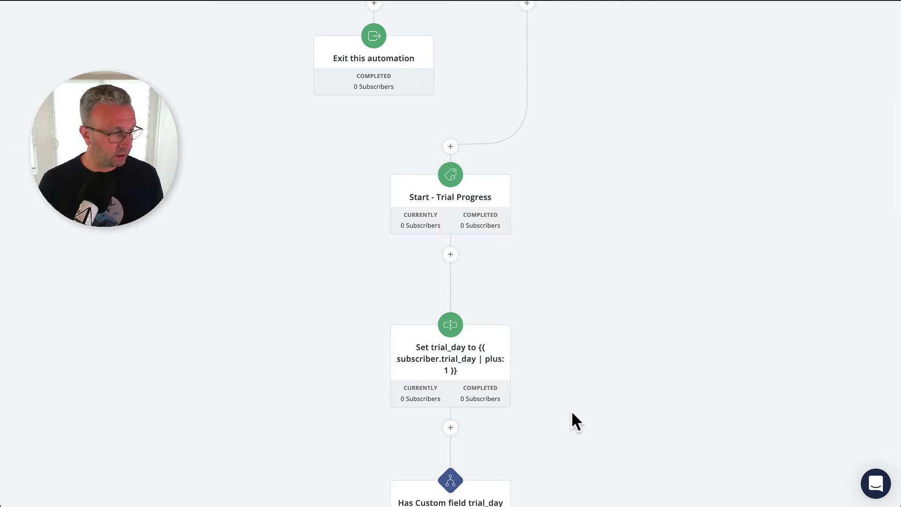
{"action": "scroll", "coordinate": [571, 410], "scroll_direction": "down", "scroll_amount": 3}
Review the trial_day value {{ subscriber.trial_day | plus: 1 }} and save the action unchanged.
{"action": "left_click", "coordinate": [457, 245]}
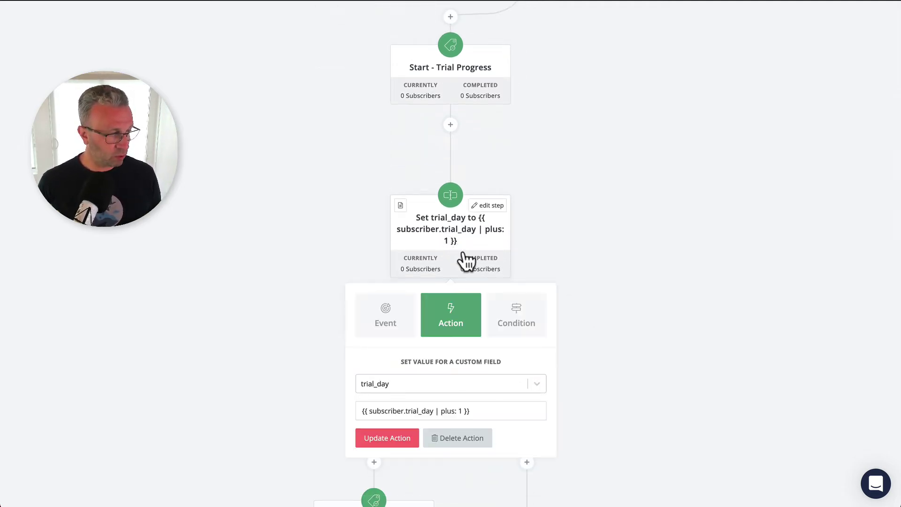
{"action": "left_click", "coordinate": [476, 411]}
{"action": "left_click_drag", "start_coordinate": [476, 411], "coordinate": [364, 410]}
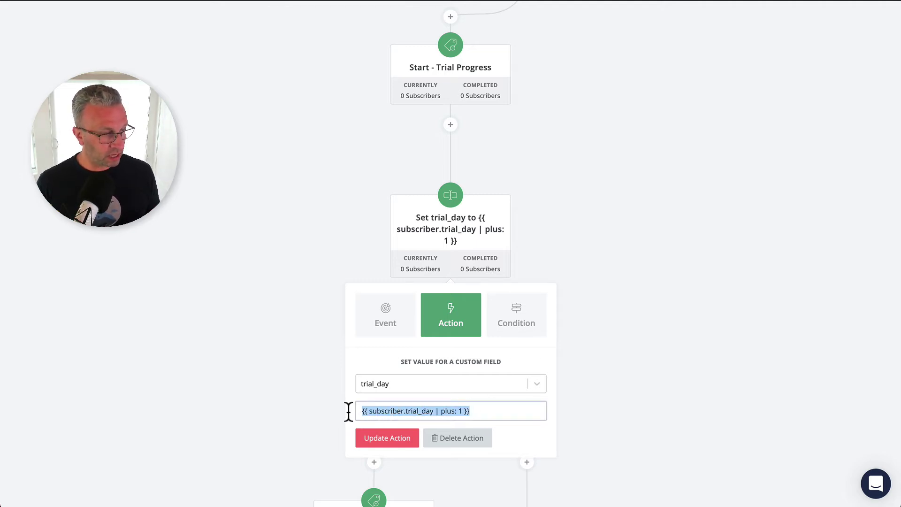
{"action": "left_click", "coordinate": [368, 411]}
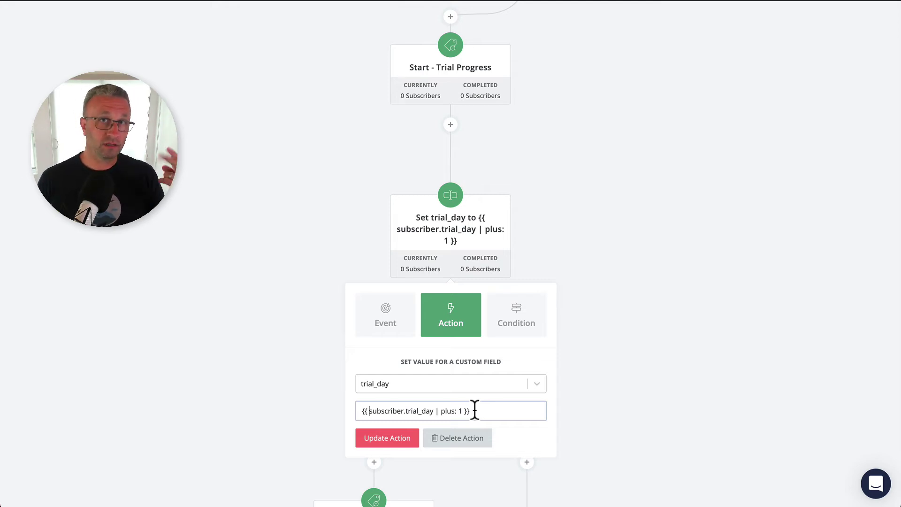
{"action": "left_click", "coordinate": [403, 447]}
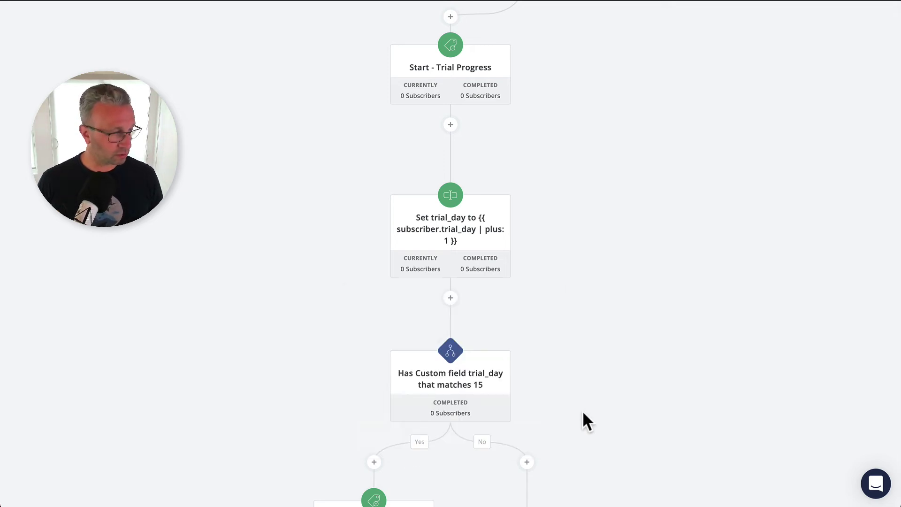
{"action": "scroll", "coordinate": [533, 404], "scroll_direction": "down", "scroll_amount": 3}
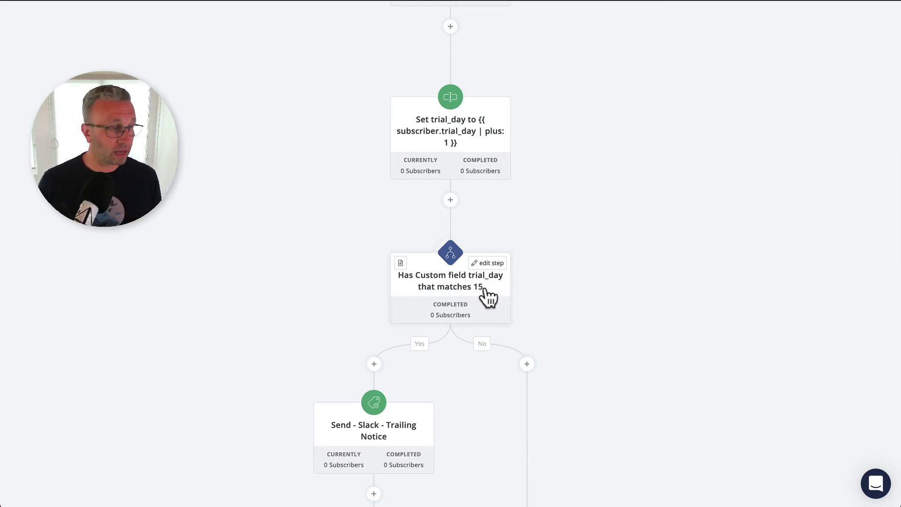
{"action": "scroll", "coordinate": [488, 296], "scroll_direction": "down", "scroll_amount": 3}
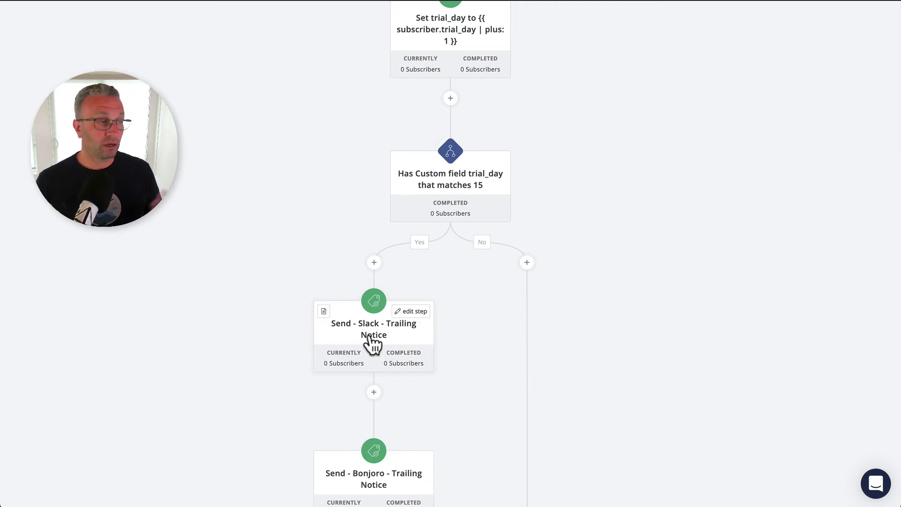
{"action": "scroll", "coordinate": [373, 345], "scroll_direction": "down", "scroll_amount": 3}
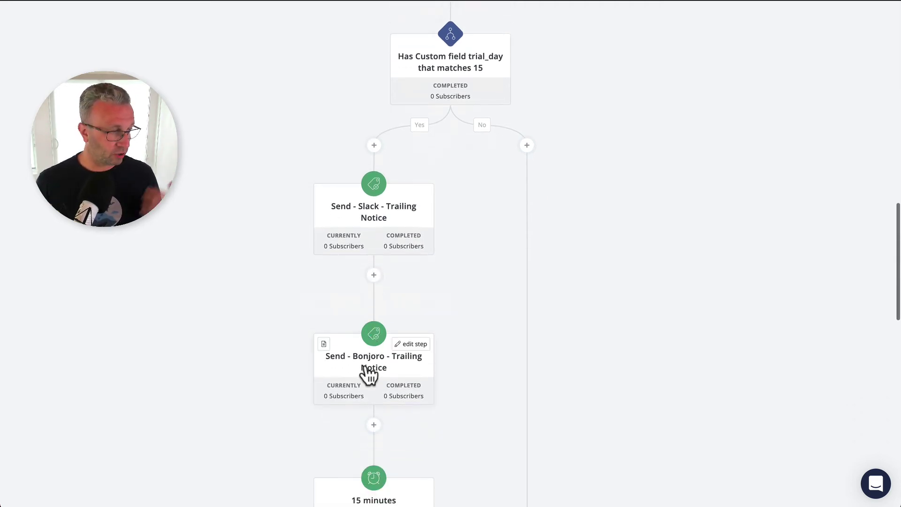
{"action": "scroll", "coordinate": [370, 376], "scroll_direction": "down", "scroll_amount": 3}
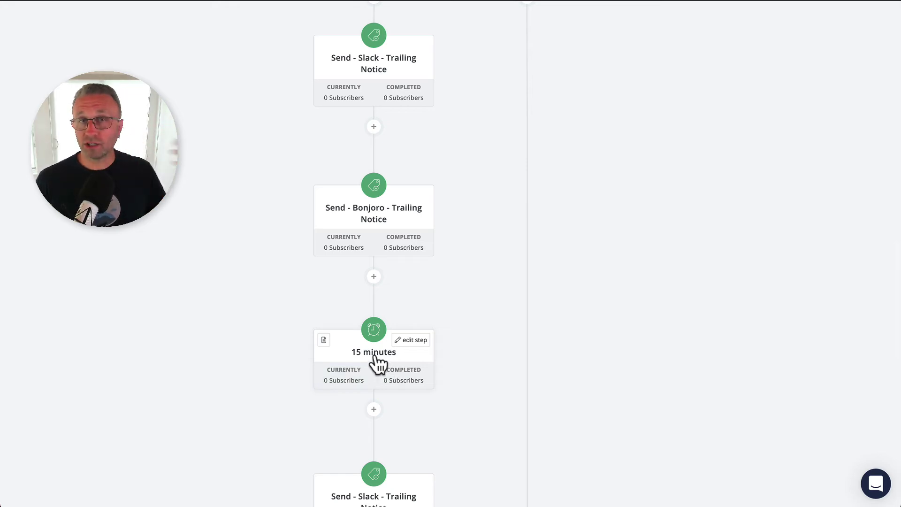
{"action": "scroll", "coordinate": [488, 446], "scroll_direction": "down", "scroll_amount": 2}
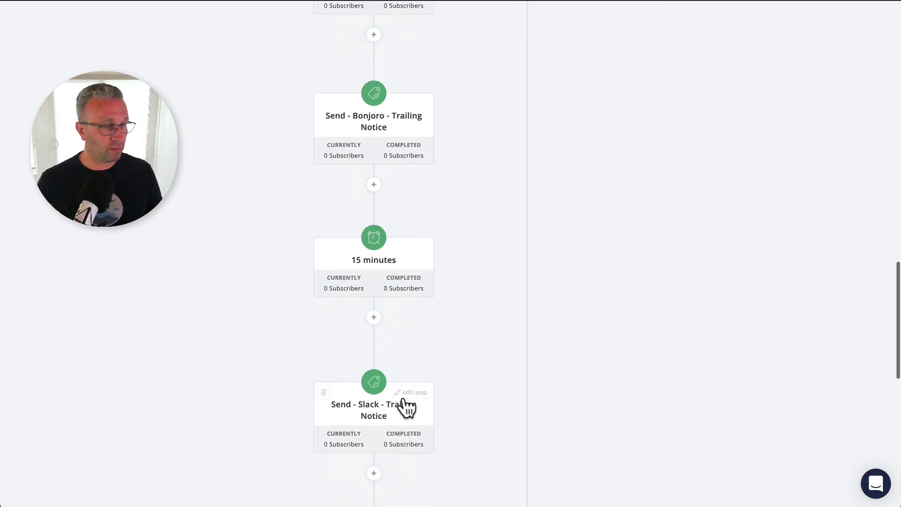
{"action": "scroll", "coordinate": [487, 436], "scroll_direction": "down", "scroll_amount": 3}
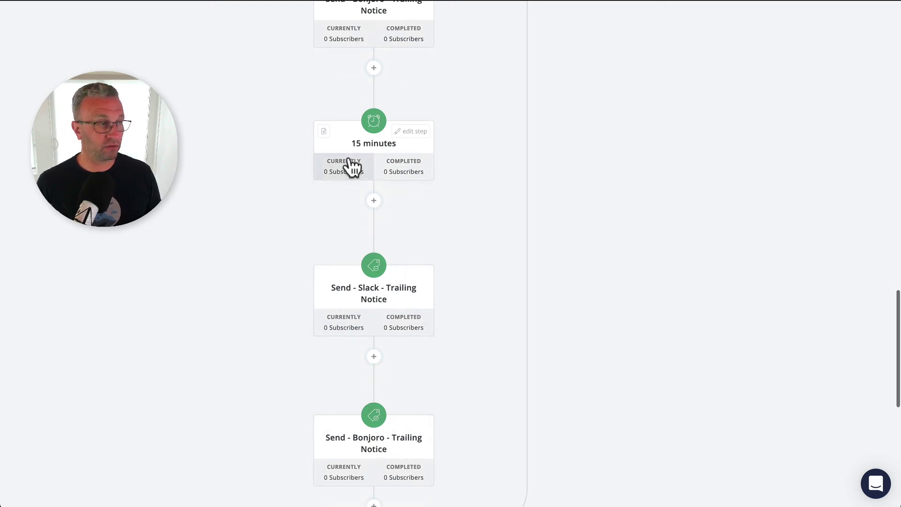
{"action": "scroll", "coordinate": [453, 316], "scroll_direction": "down", "scroll_amount": 6}
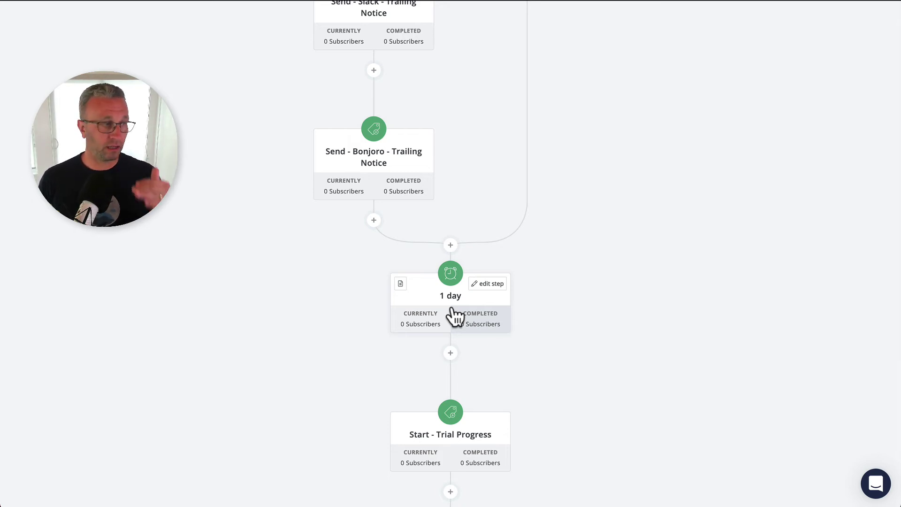
{"action": "scroll", "coordinate": [550, 390], "scroll_direction": "down", "scroll_amount": 3}
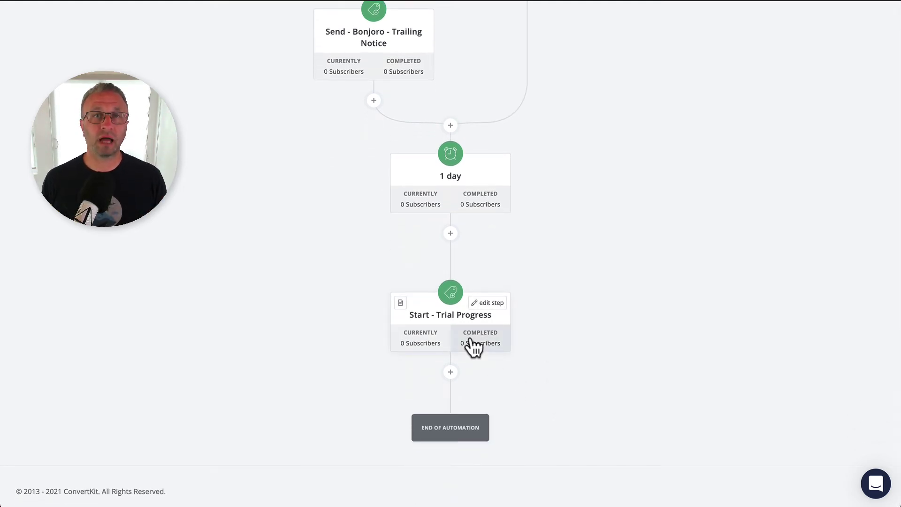
{"action": "scroll", "coordinate": [603, 300], "scroll_direction": "up", "scroll_amount": 10}
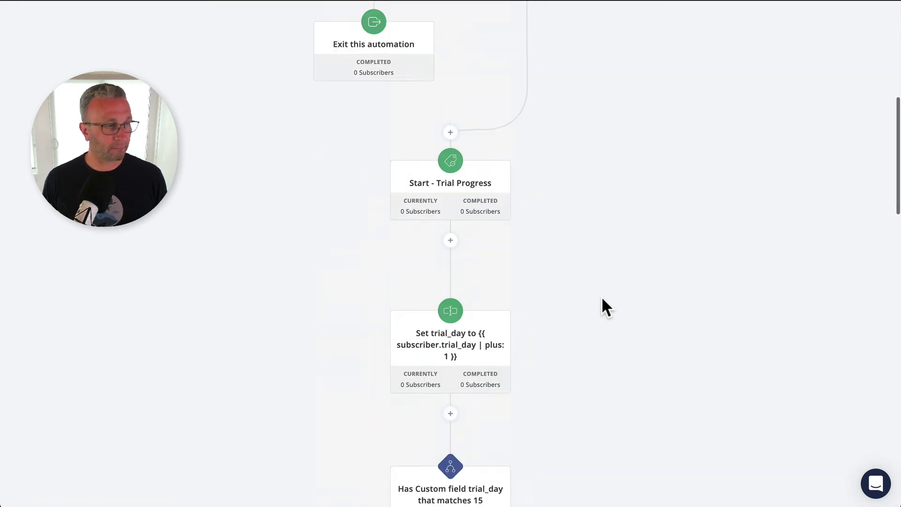
{"action": "scroll", "coordinate": [601, 296], "scroll_direction": "up", "scroll_amount": 8}
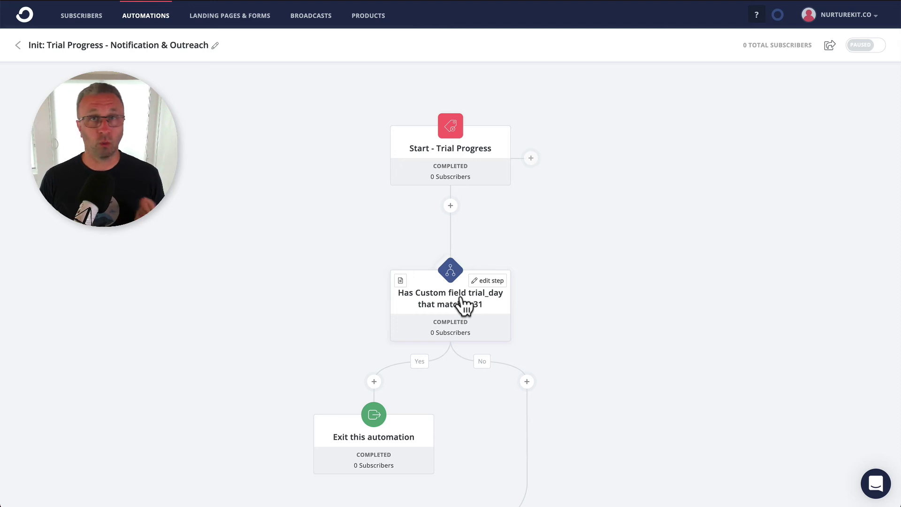
{"action": "scroll", "coordinate": [465, 305], "scroll_direction": "down", "scroll_amount": 8}
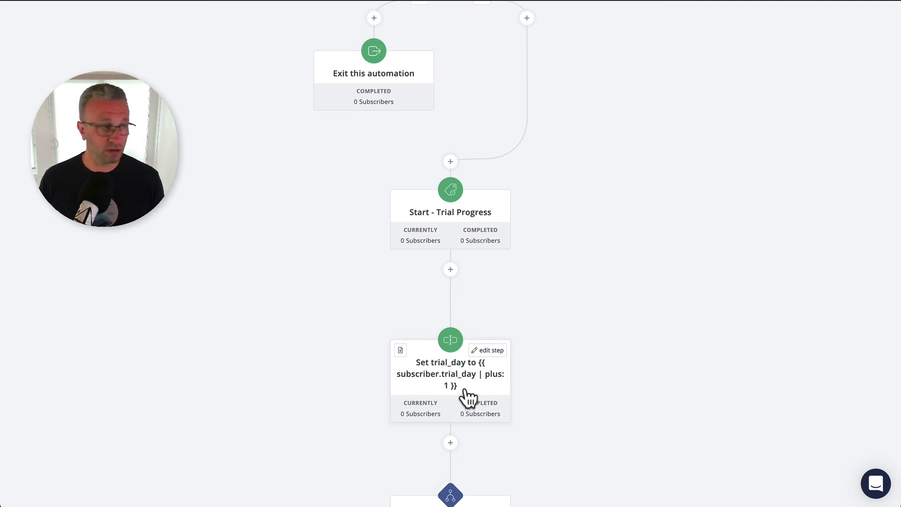
{"action": "scroll", "coordinate": [467, 397], "scroll_direction": "down", "scroll_amount": 3}
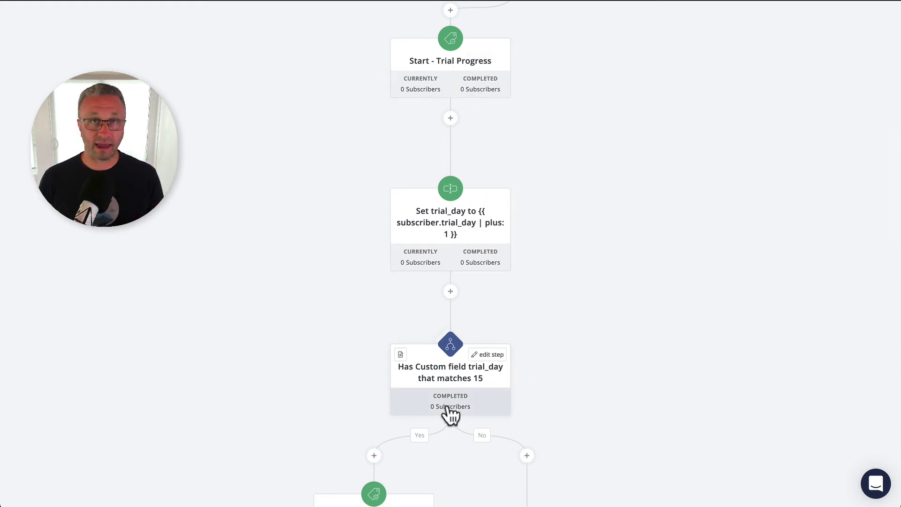
{"action": "scroll", "coordinate": [448, 407], "scroll_direction": "down", "scroll_amount": 3}
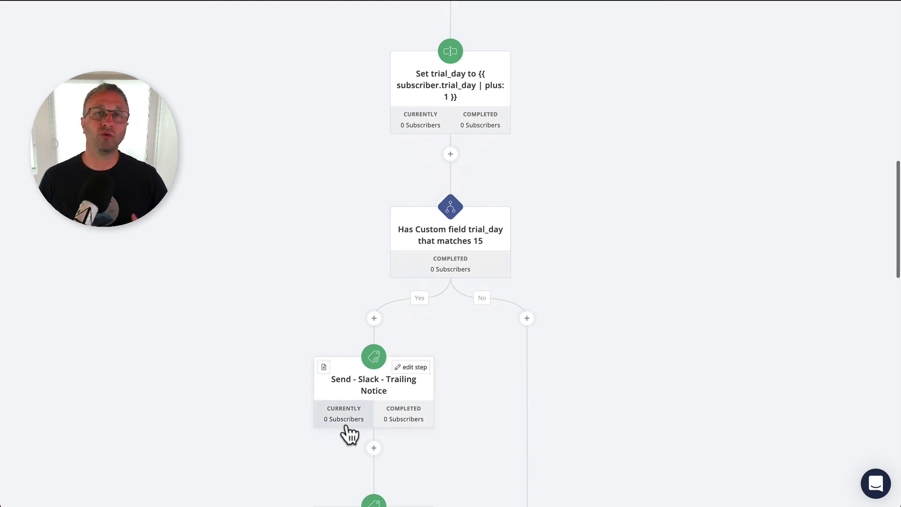